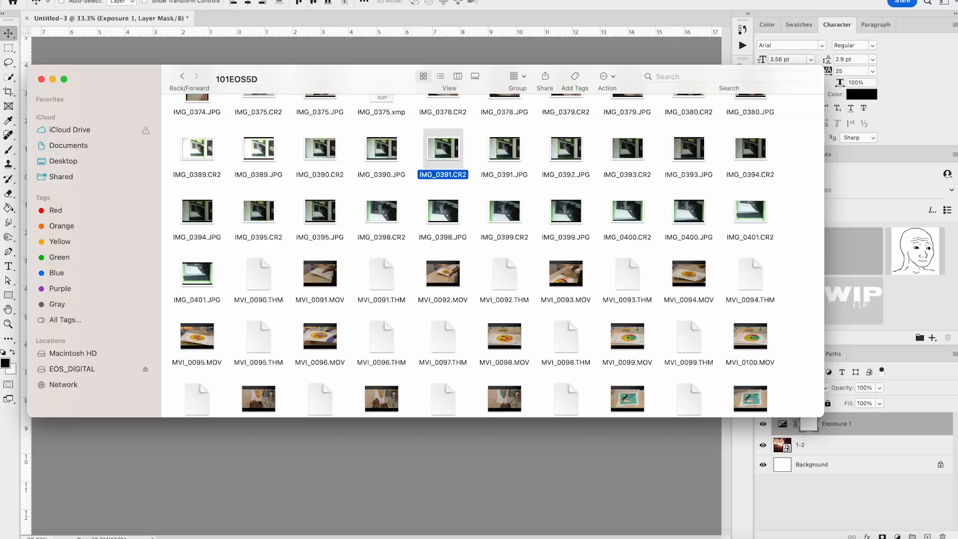
Open IMG_0391.CR2 in Photoshop's raw editor and try white balance presets, ending on As Shot
{"action": "left_click_drag", "start_coordinate": [444, 149], "coordinate": [705, 538]}
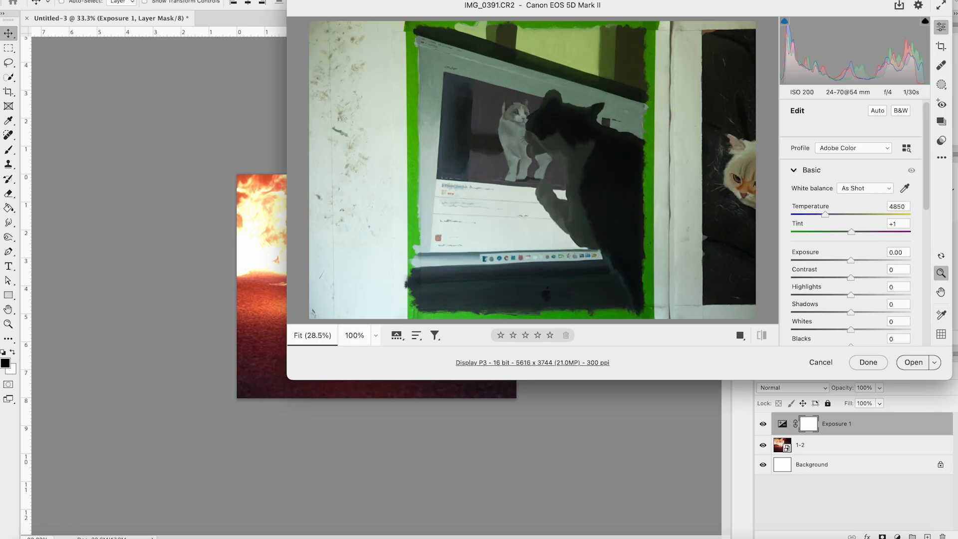
{"action": "left_click_drag", "start_coordinate": [288, 380], "coordinate": [7, 538]}
{"action": "left_click", "coordinate": [853, 188]}
{"action": "left_click", "coordinate": [851, 198]}
{"action": "left_click", "coordinate": [855, 176]}
{"action": "left_click", "coordinate": [851, 149]}
{"action": "left_click", "coordinate": [850, 147]}
{"action": "left_click", "coordinate": [796, 171]}
{"action": "left_click", "coordinate": [843, 187]}
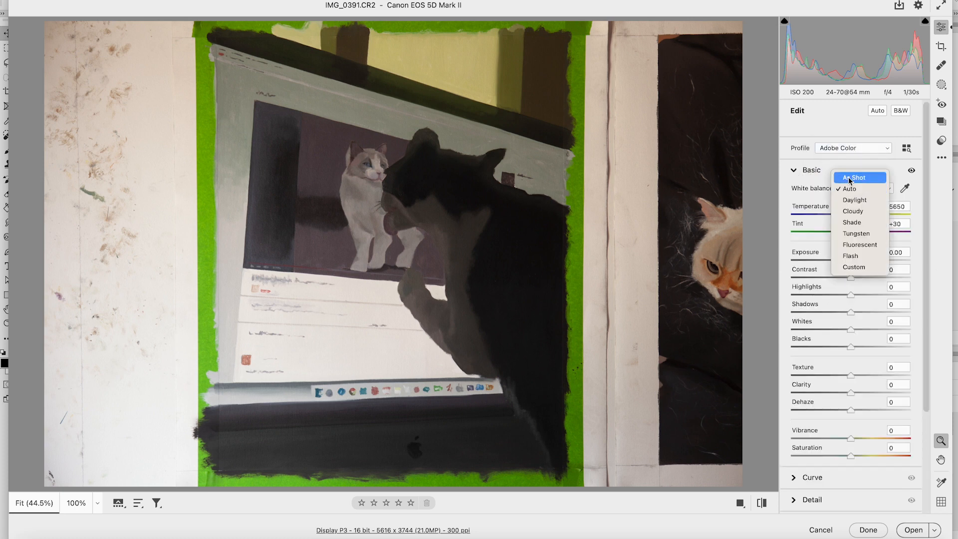
{"action": "left_click", "coordinate": [851, 179]}
Set the photo's Temperature to 4550, Tint to 0, Exposure to +0.15 and Contrast to +5
{"action": "left_click_drag", "start_coordinate": [824, 214], "coordinate": [829, 214]}
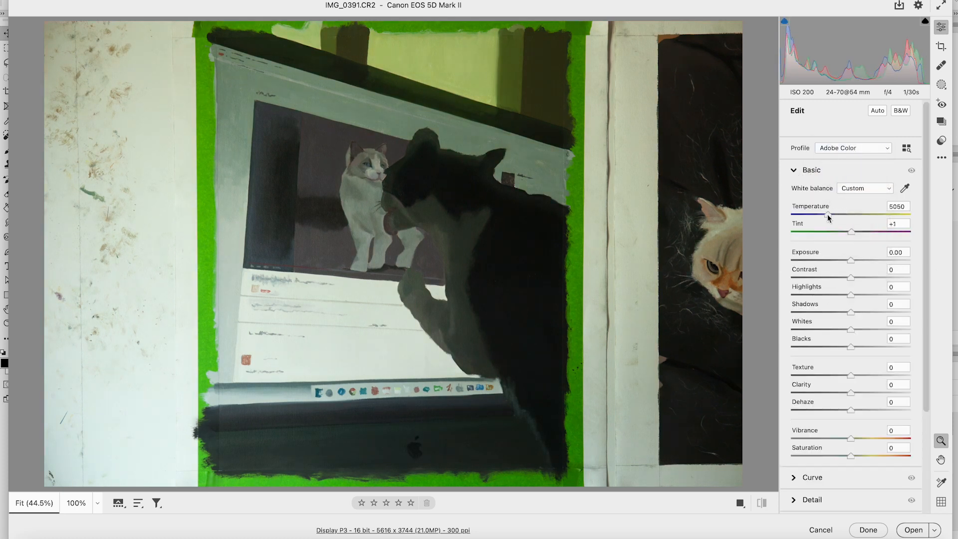
{"action": "double_click", "coordinate": [850, 232]}
{"action": "left_click_drag", "start_coordinate": [828, 213], "coordinate": [822, 219]}
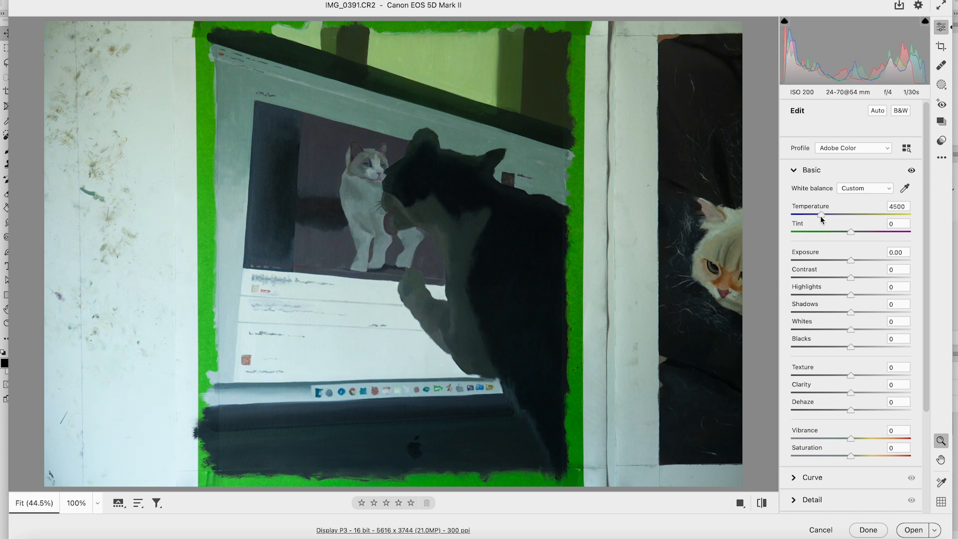
{"action": "left_click_drag", "start_coordinate": [851, 260], "coordinate": [853, 278]}
{"action": "key", "text": "shift"}
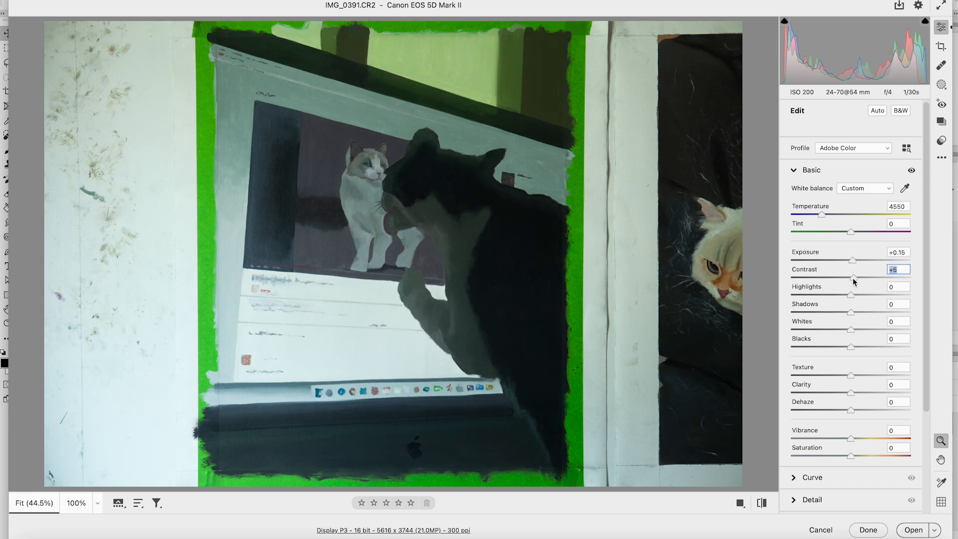
Enable lens profile corrections for the raw photo and open it as a normal image
{"action": "left_click", "coordinate": [794, 283]}
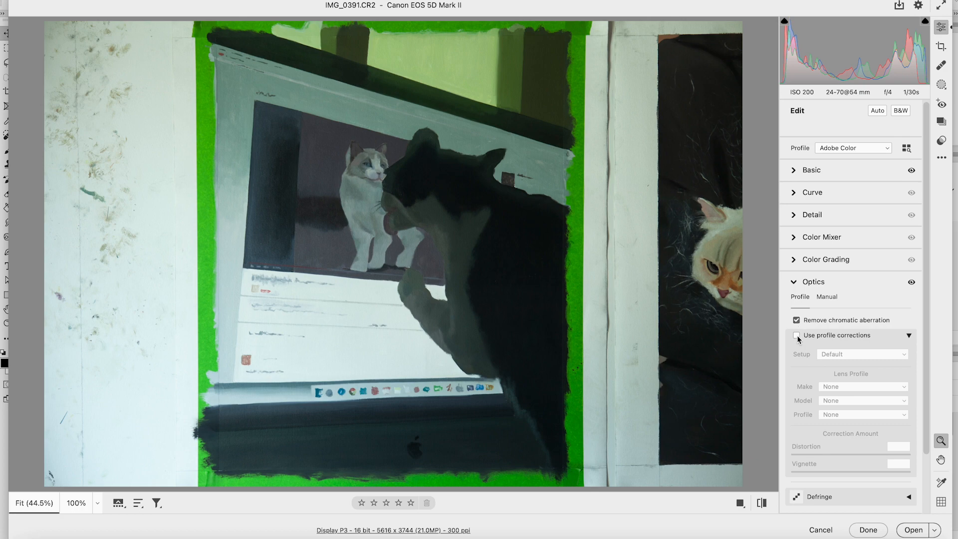
{"action": "left_click", "coordinate": [797, 336]}
{"action": "left_click", "coordinate": [793, 283]}
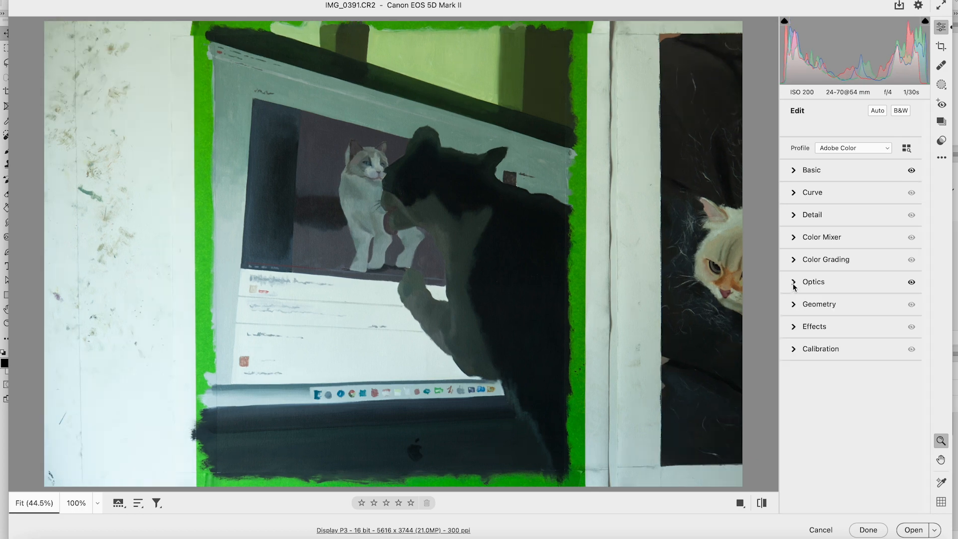
{"action": "left_click", "coordinate": [913, 531]}
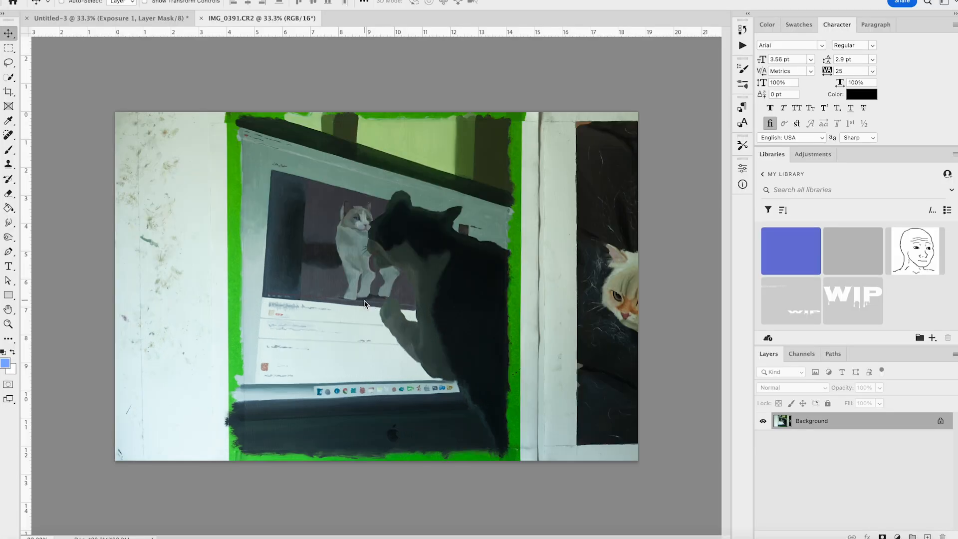
Crop the photo to the cat painting inside the green tape, about 11.8 in tall
{"action": "key", "text": "c"}
{"action": "left_click_drag", "start_coordinate": [113, 285], "coordinate": [178, 286]}
{"action": "left_click_drag", "start_coordinate": [572, 283], "coordinate": [508, 281]}
{"action": "left_click_drag", "start_coordinate": [372, 112], "coordinate": [370, 115]}
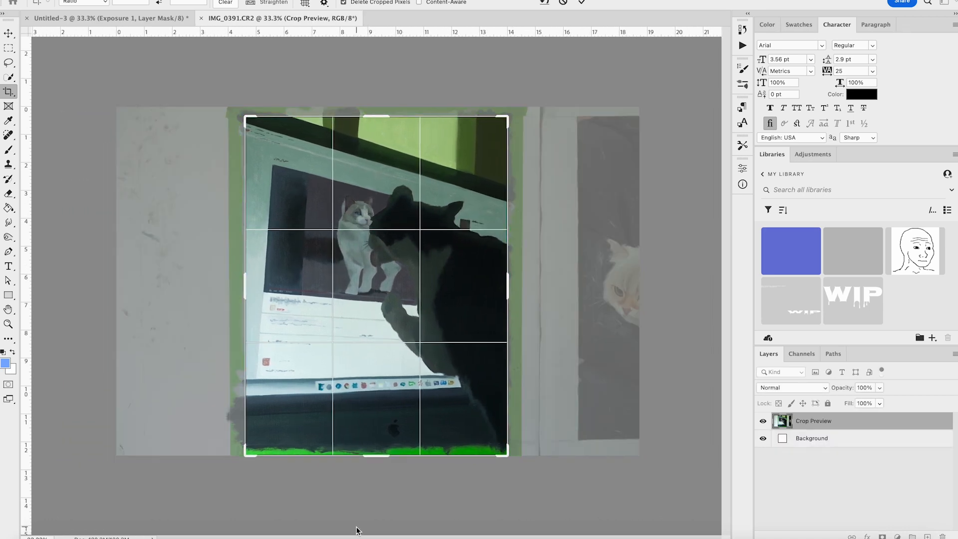
{"action": "left_click_drag", "start_coordinate": [370, 459], "coordinate": [370, 452]}
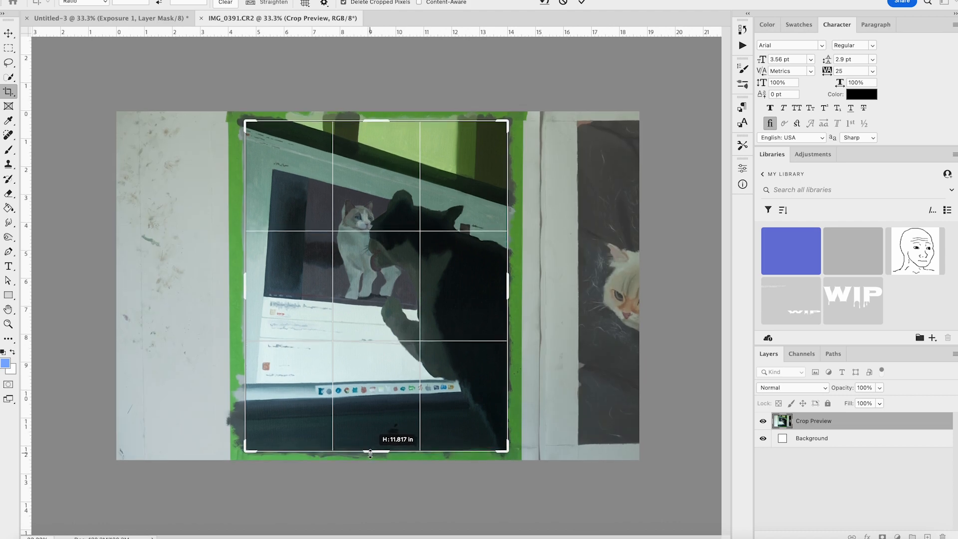
{"action": "key", "text": "Return"}
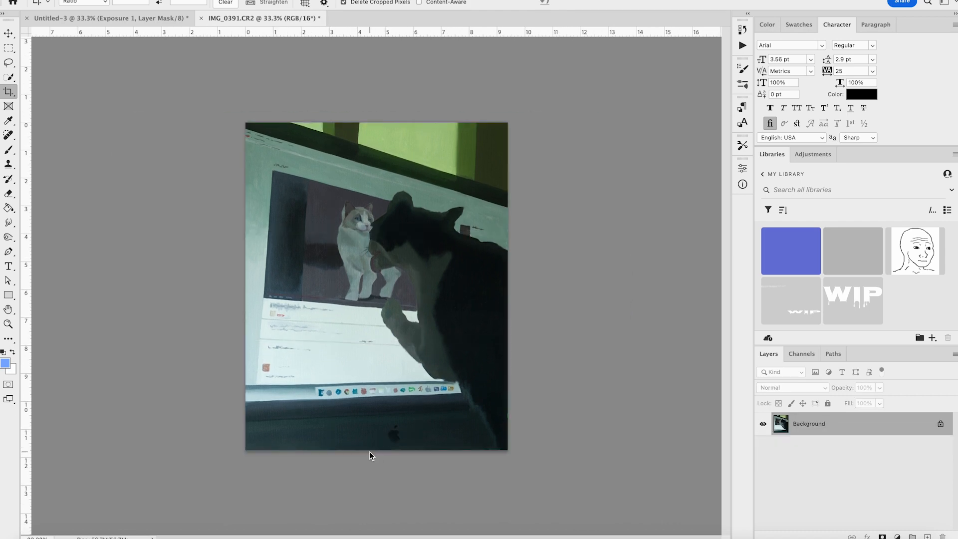
Fine-tune the crop at high magnification so its edges follow the painting's borders closely
{"action": "key", "text": "ctrl+plus"}
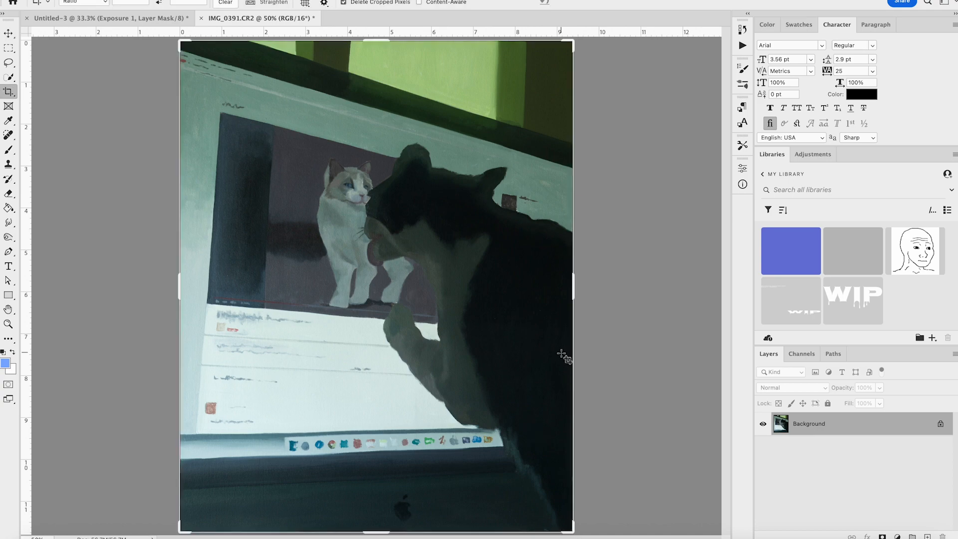
{"action": "key", "text": "ctrl+plus"}
{"action": "left_click_drag", "start_coordinate": [603, 280], "coordinate": [602, 271]}
{"action": "key", "text": "ctrl+plus"}
{"action": "key", "text": "ctrl+plus"}
{"action": "scroll", "coordinate": [602, 271], "scroll_direction": "right", "scroll_amount": 10}
{"action": "left_click_drag", "start_coordinate": [483, 329], "coordinate": [481, 325]}
{"action": "scroll", "coordinate": [539, 308], "scroll_direction": "left", "scroll_amount": 15}
{"action": "scroll", "coordinate": [539, 308], "scroll_direction": "left", "scroll_amount": 15}
{"action": "scroll", "coordinate": [539, 309], "scroll_direction": "right", "scroll_amount": 10}
{"action": "scroll", "coordinate": [539, 308], "scroll_direction": "up", "scroll_amount": 15}
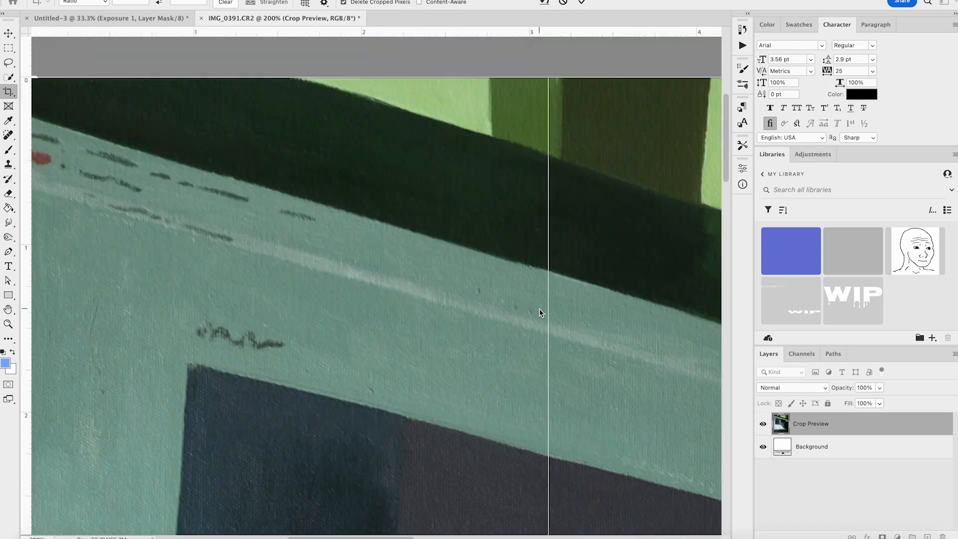
{"action": "scroll", "coordinate": [539, 308], "scroll_direction": "down", "scroll_amount": 20}
{"action": "scroll", "coordinate": [539, 309], "scroll_direction": "down", "scroll_amount": 8}
{"action": "scroll", "coordinate": [539, 308], "scroll_direction": "right", "scroll_amount": 10}
{"action": "key", "text": "Return"}
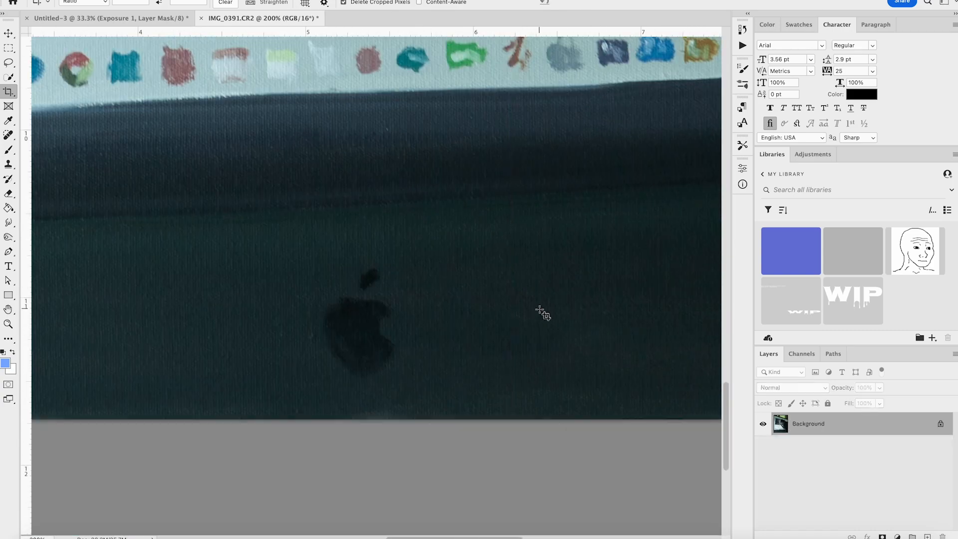
Place the IMG_0391 photo into the cropped document, accepting its raw settings
{"action": "key", "text": "super+minus"}
{"action": "key", "text": "super+minus"}
{"action": "key", "text": "super+minus"}
{"action": "key", "text": "super+minus"}
{"action": "key", "text": "v"}
{"action": "key", "text": "super+o"}
{"action": "key", "text": "Return"}
{"action": "key", "text": "Return"}
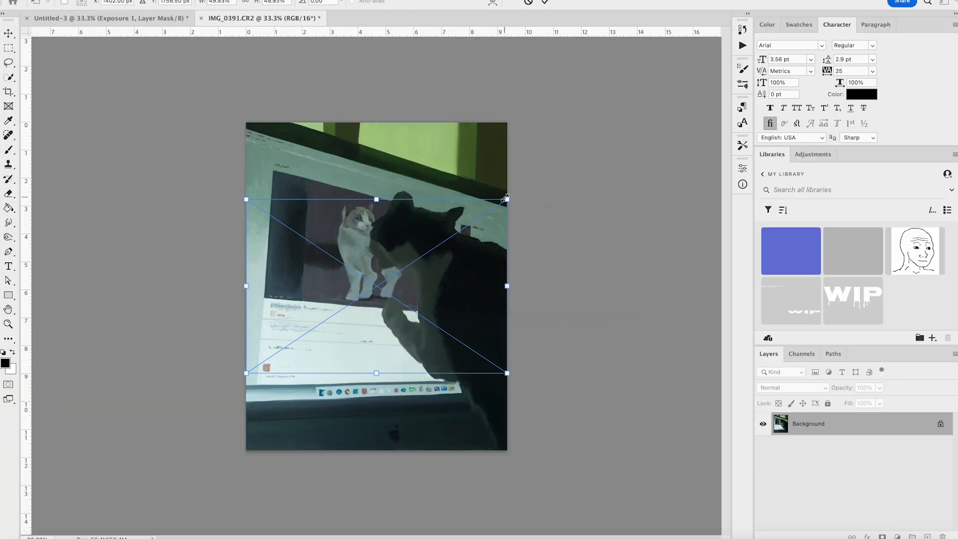
Scale the placed IMG_0391 photo to line up with the background painting and compare both by toggling the layer's visibility
{"action": "left_click_drag", "start_coordinate": [508, 200], "coordinate": [595, 141]}
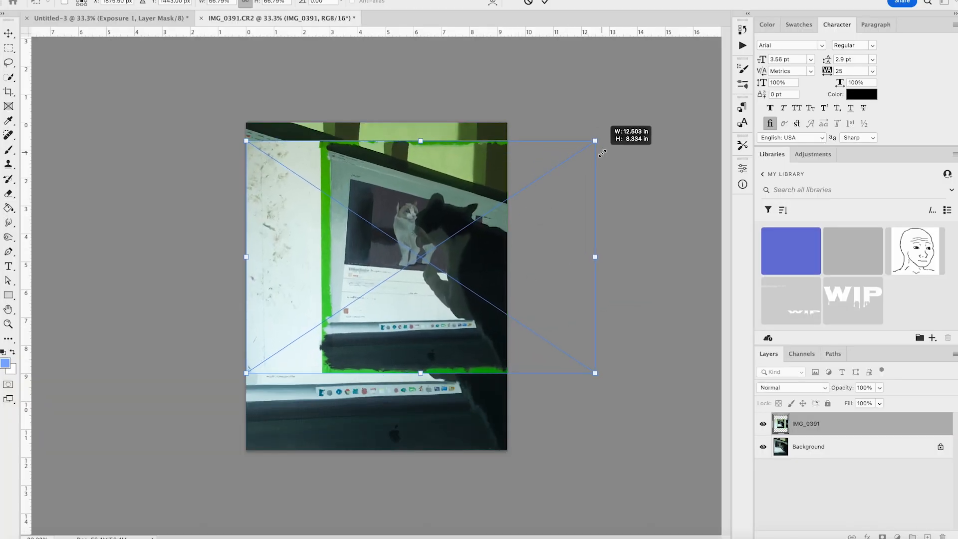
{"action": "left_click_drag", "start_coordinate": [247, 374], "coordinate": [130, 450]}
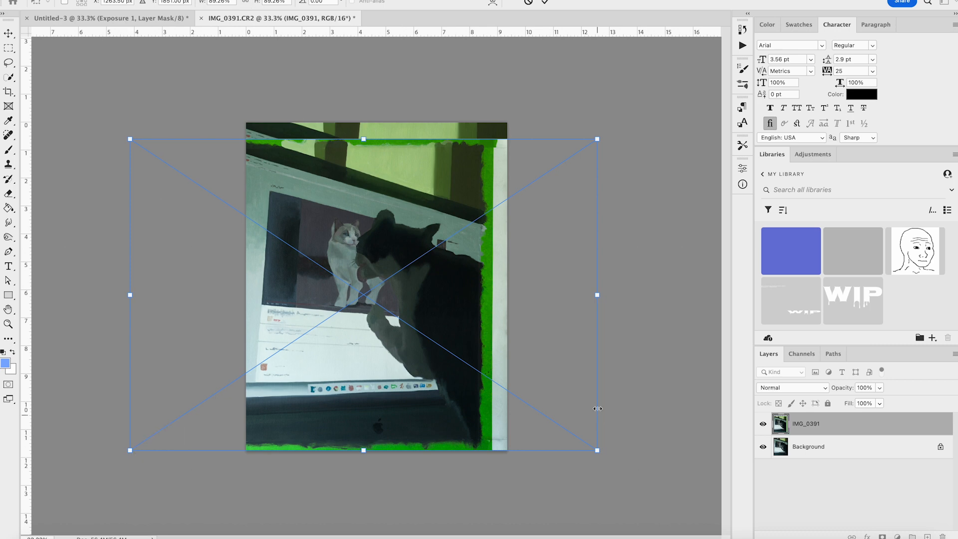
{"action": "left_click_drag", "start_coordinate": [597, 139], "coordinate": [637, 118]}
{"action": "left_click_drag", "start_coordinate": [130, 450], "coordinate": [117, 458]}
{"action": "left_click_drag", "start_coordinate": [635, 454], "coordinate": [641, 465]}
{"action": "key", "text": "Return"}
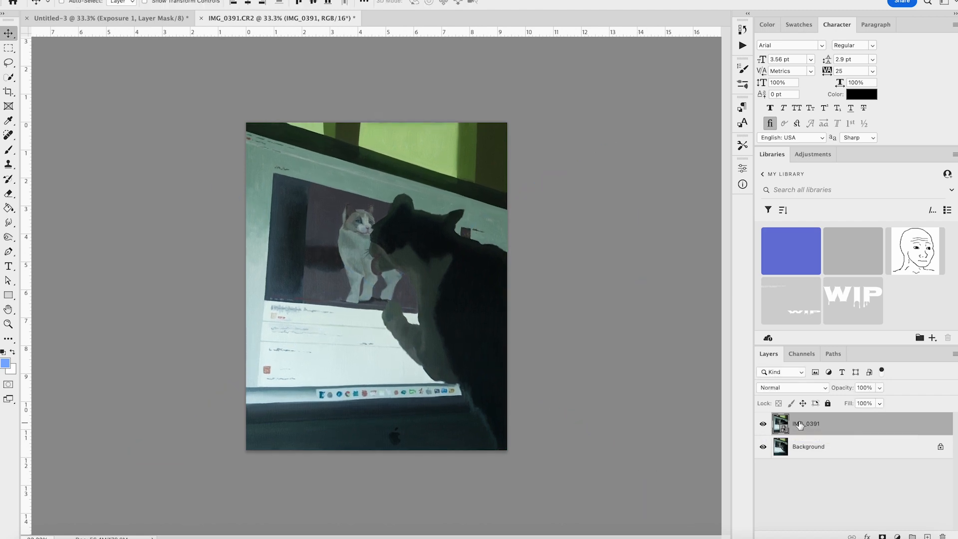
{"action": "left_click", "coordinate": [763, 424]}
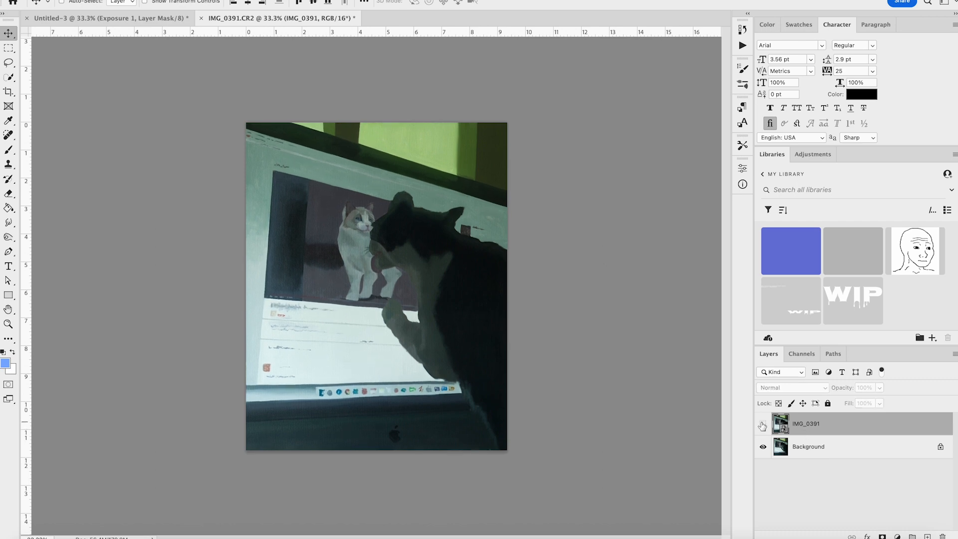
{"action": "left_click", "coordinate": [763, 425]}
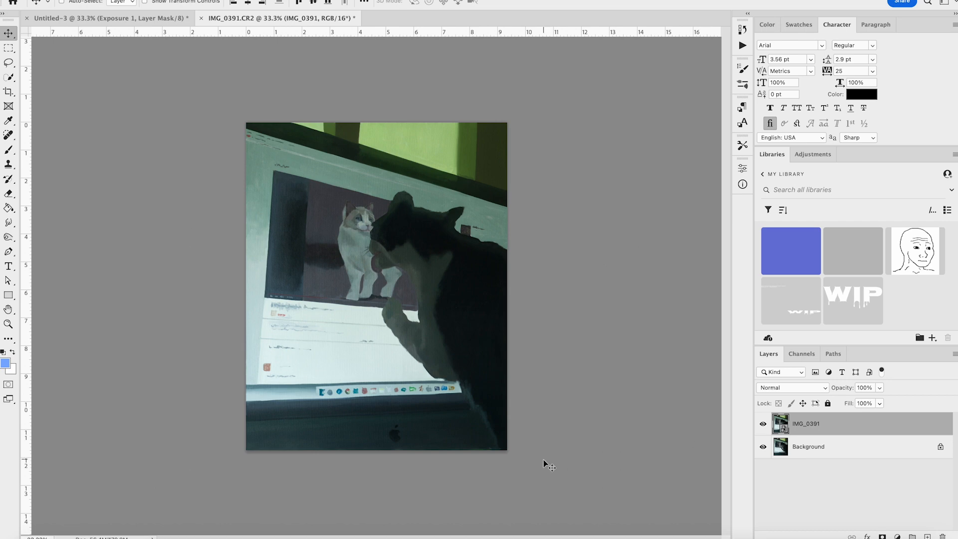
Crop the document slightly tighter to remove the sliver of green tape along the painting's lower edge
{"action": "scroll", "coordinate": [544, 459], "scroll_direction": "up", "scroll_amount": 5}
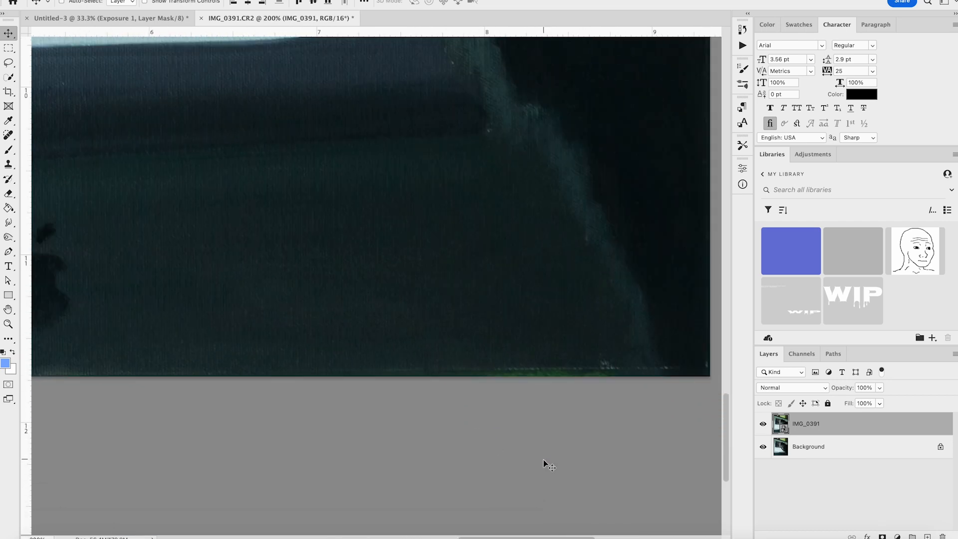
{"action": "key", "text": "c"}
{"action": "key", "text": "super+plus"}
{"action": "scroll", "coordinate": [477, 369], "scroll_direction": "right", "scroll_amount": 3}
{"action": "left_click", "coordinate": [460, 395]}
{"action": "left_click_drag", "start_coordinate": [460, 394], "coordinate": [461, 391]}
{"action": "key", "text": "Return"}
{"action": "key", "text": "super+minus"}
{"action": "key", "text": "super+minus"}
{"action": "key", "text": "super+minus"}
{"action": "key", "text": "super+minus"}
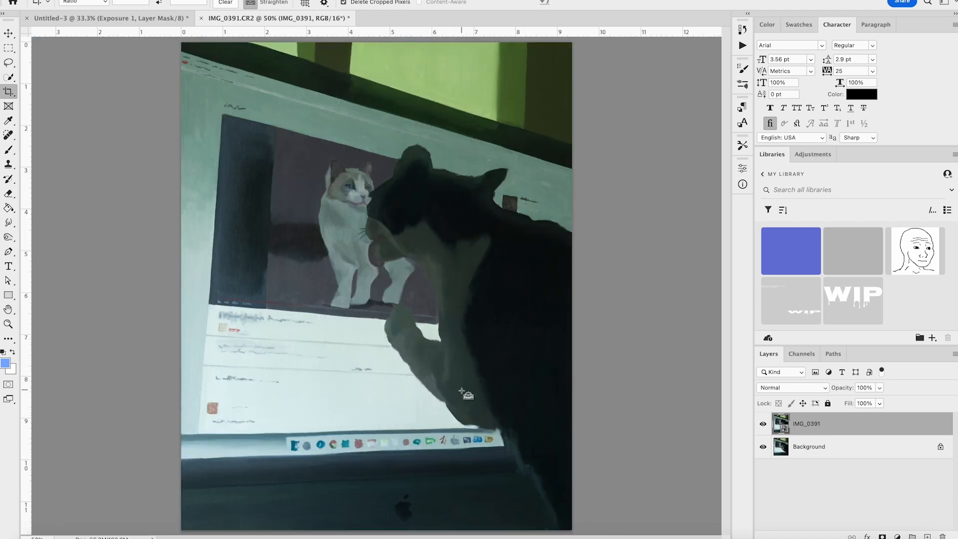
{"action": "key", "text": "super+minus"}
{"action": "key", "text": "v"}
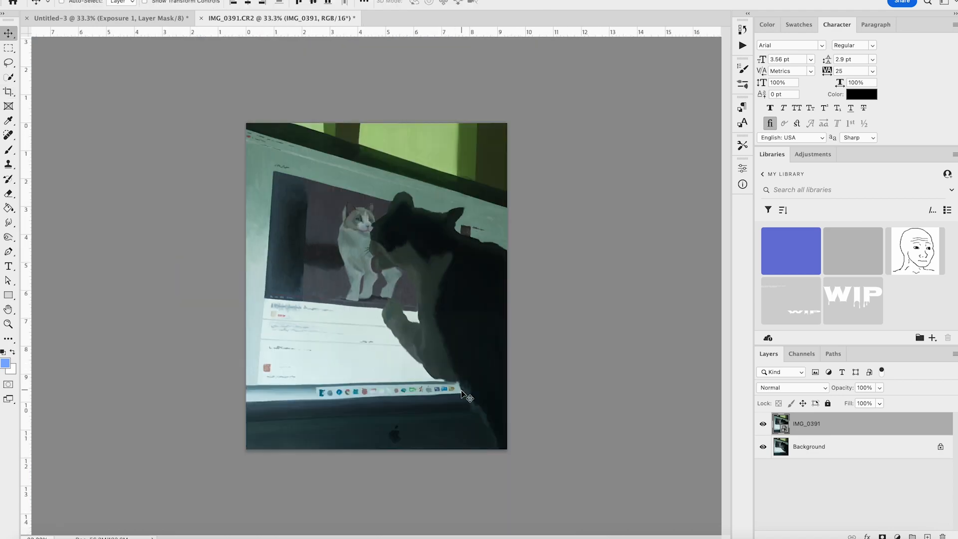
Switch to Finder, preview the close-up photos IMG_0398.JPG and IMG_0399.JPG, and open IMG_0399.CR2 in the raw editor
{"action": "left_click", "coordinate": [30, 537]}
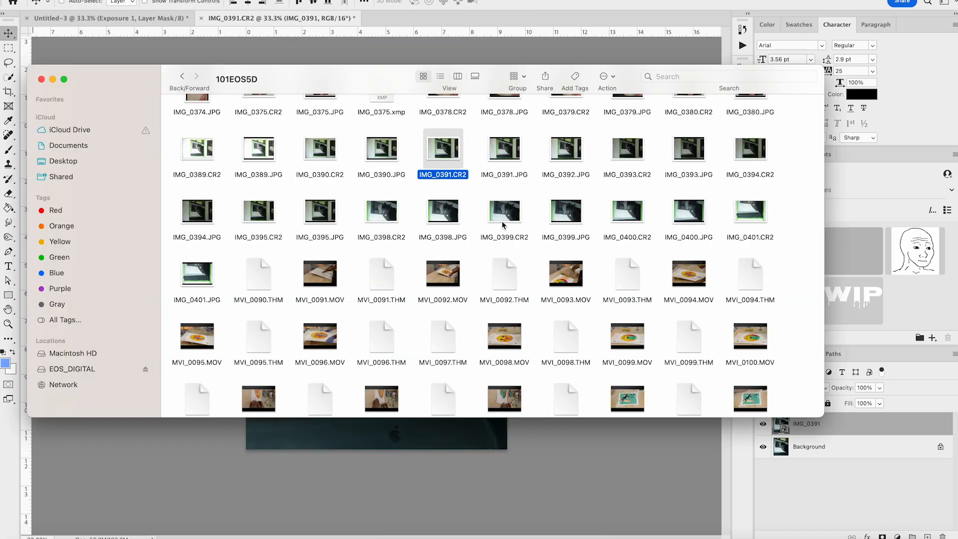
{"action": "left_click", "coordinate": [443, 212]}
{"action": "key", "text": "space"}
{"action": "key", "text": "space"}
{"action": "left_click", "coordinate": [560, 214]}
{"action": "key", "text": "space"}
{"action": "key", "text": "Left"}
{"action": "key", "text": "Right"}
{"action": "key", "text": "space"}
{"action": "double_click", "coordinate": [503, 210]}
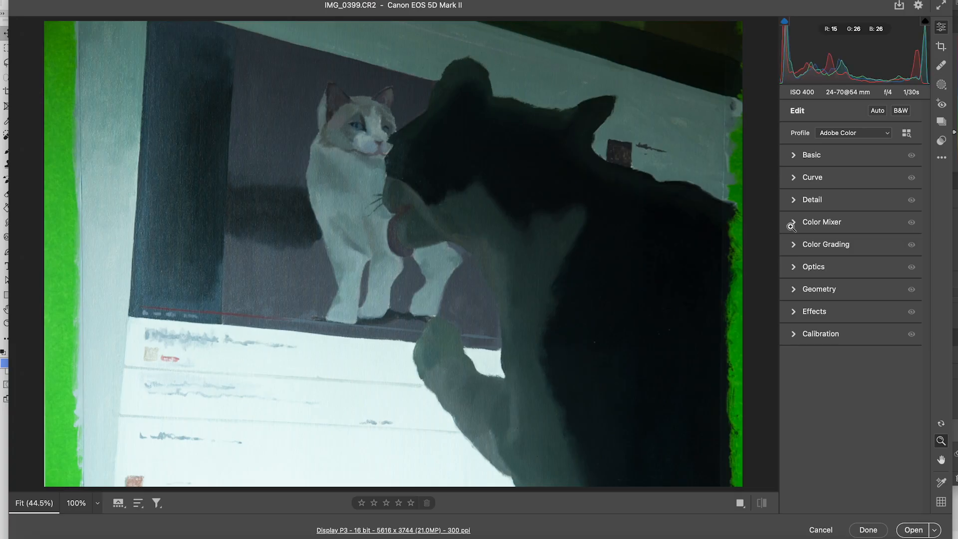
Apply the previous raw settings to IMG_0399.CR2 and crop off the green tape on both sides, saving the edits without opening the image
{"action": "left_click", "coordinate": [942, 157]}
{"action": "left_click", "coordinate": [877, 205]}
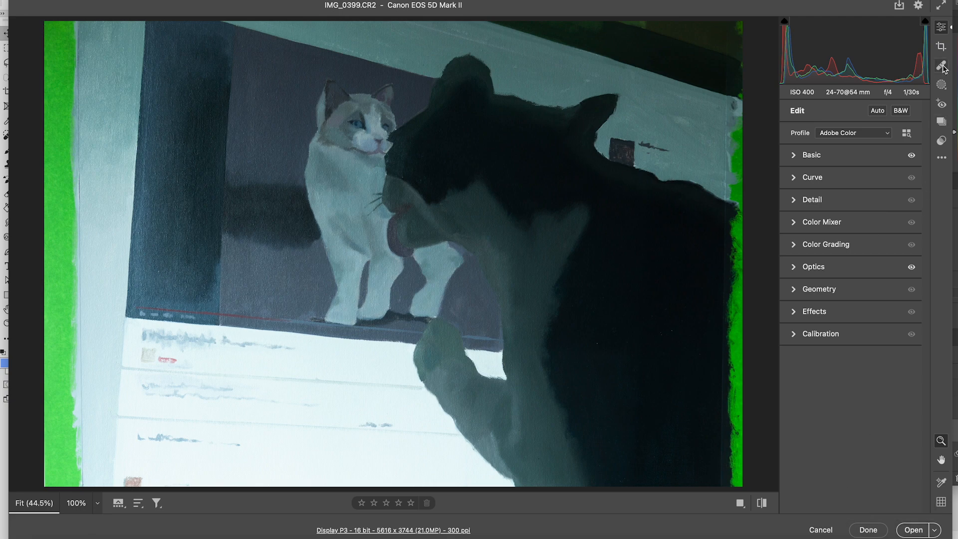
{"action": "left_click", "coordinate": [941, 46]}
{"action": "left_click_drag", "start_coordinate": [120, 254], "coordinate": [134, 255]}
{"action": "key", "text": "Return"}
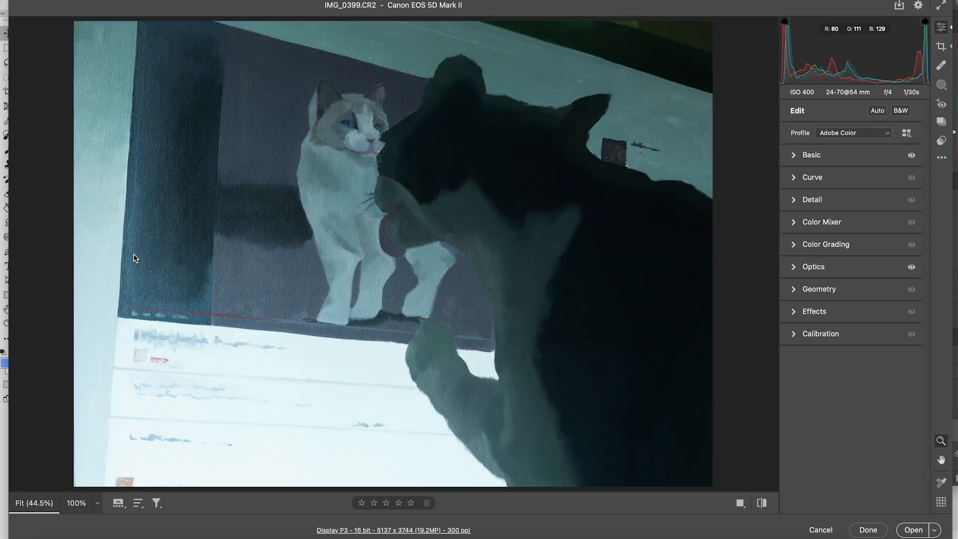
{"action": "left_click", "coordinate": [868, 530]}
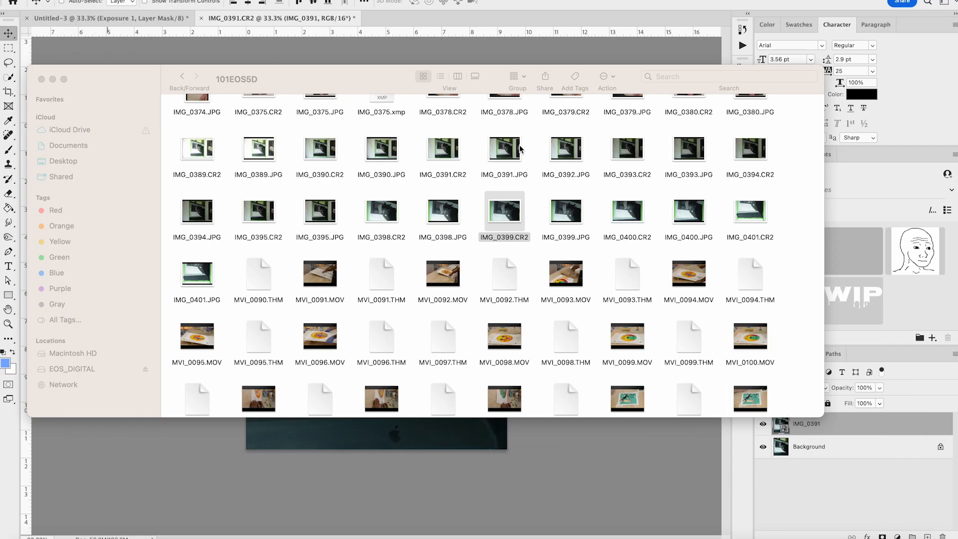
Preview IMG_0400.JPG in Finder and open IMG_0401.CR2 in the raw editor
{"action": "left_click", "coordinate": [438, 221]}
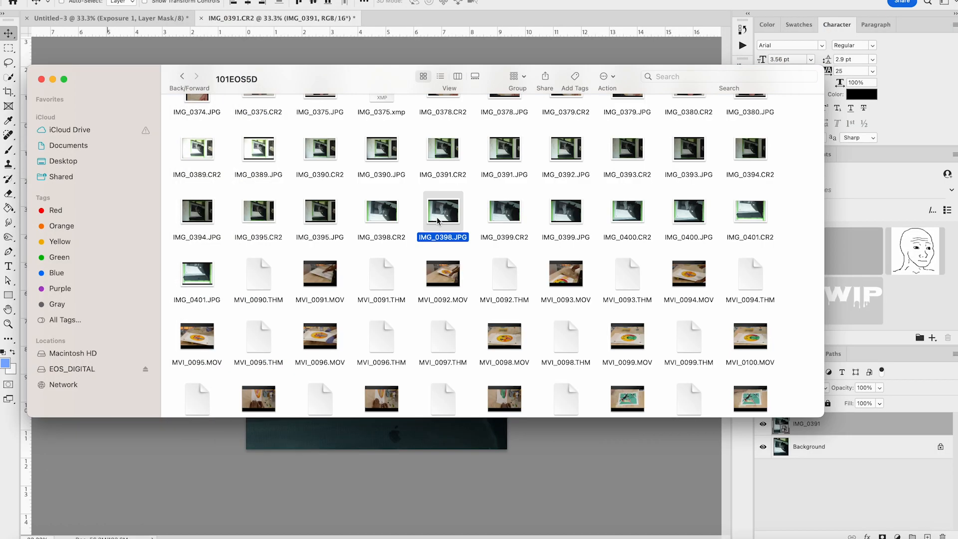
{"action": "left_click", "coordinate": [689, 220]}
{"action": "key", "text": "space"}
{"action": "key", "text": "space"}
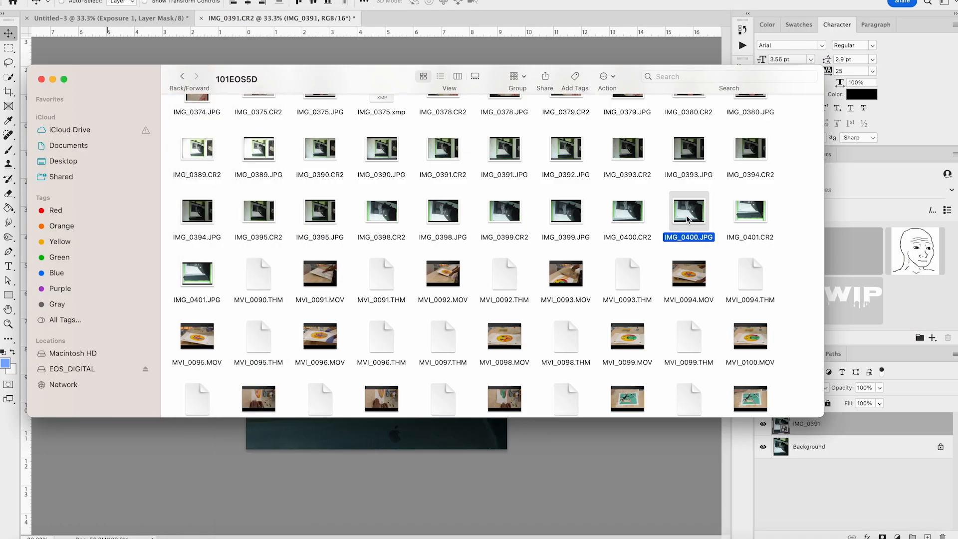
{"action": "left_click_drag", "start_coordinate": [752, 216], "coordinate": [703, 400]}
Apply the previous raw settings to IMG_0401.CR2 and lower its Exposure to -0.75
{"action": "left_click", "coordinate": [942, 158]}
{"action": "left_click", "coordinate": [863, 206]}
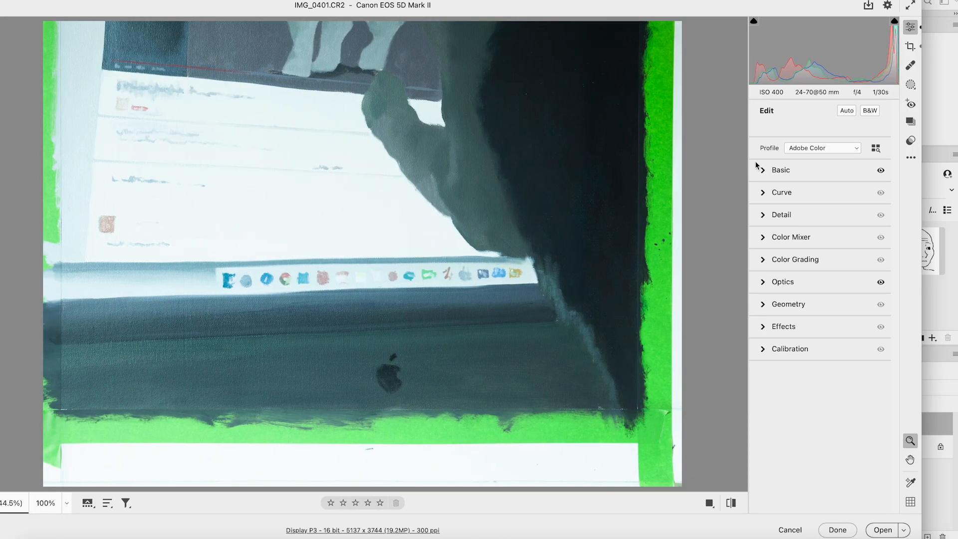
{"action": "left_click", "coordinate": [757, 166]}
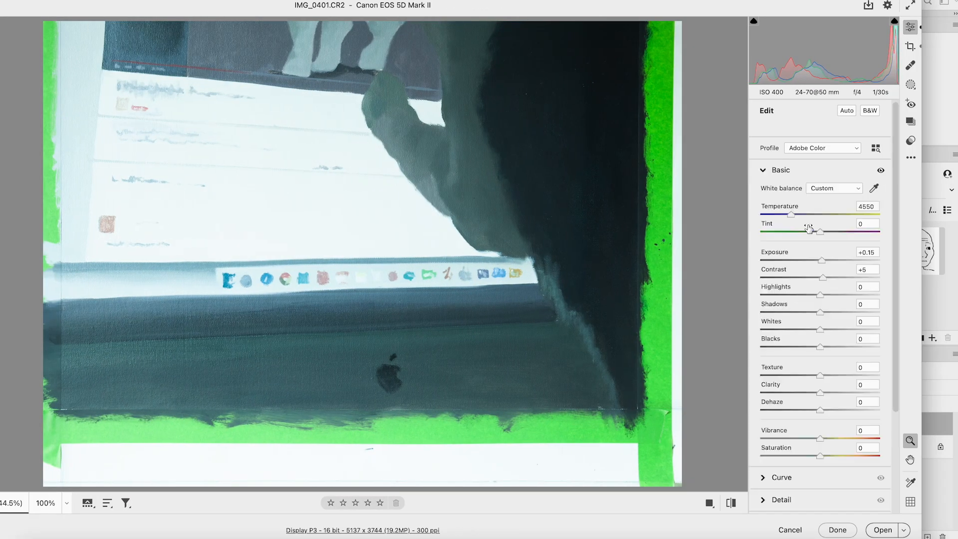
{"action": "left_click_drag", "start_coordinate": [821, 261], "coordinate": [813, 261]}
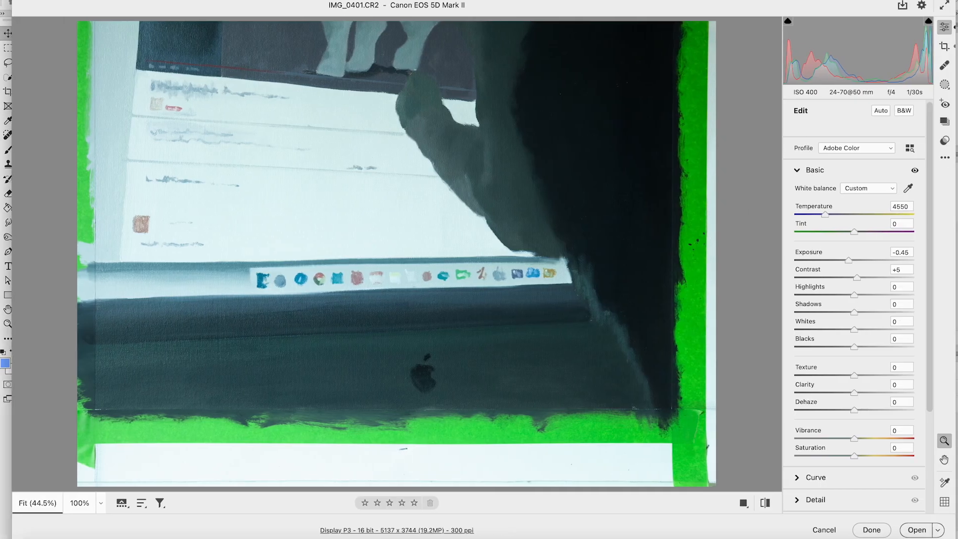
{"action": "left_click_drag", "start_coordinate": [854, 261], "coordinate": [845, 261]}
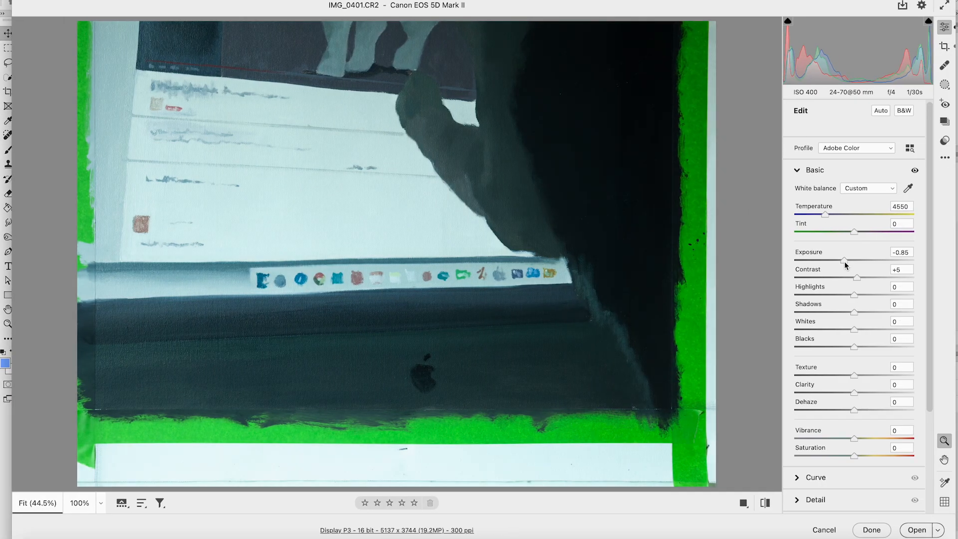
{"action": "left_click_drag", "start_coordinate": [120, 8], "coordinate": [577, 8]}
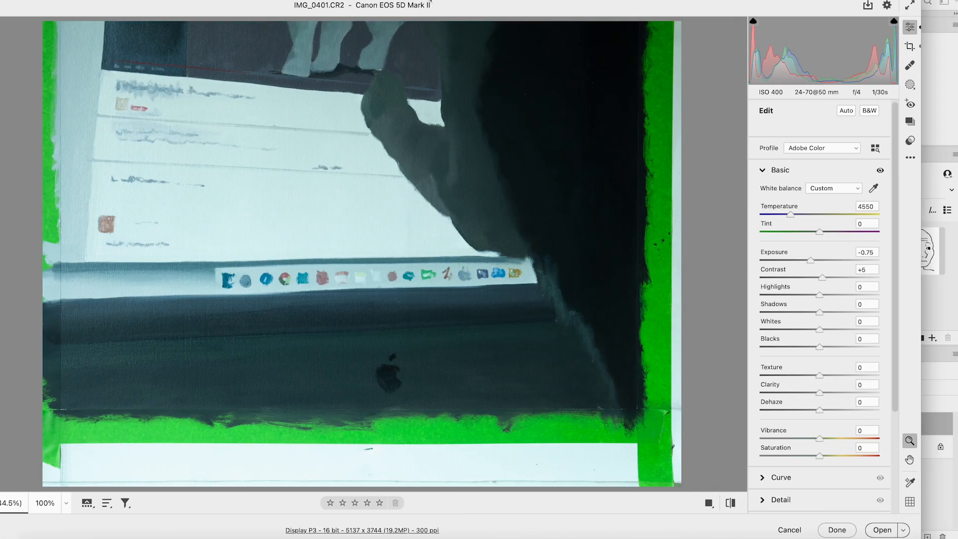
{"action": "left_click", "coordinate": [771, 170]}
{"action": "left_click", "coordinate": [771, 170]}
Set IMG_0401.CR2's Temperature to 4750 and lower its Exposure to -0.95, moving the raw editor window aside to check the other document
{"action": "left_click_drag", "start_coordinate": [794, 215], "coordinate": [794, 215]}
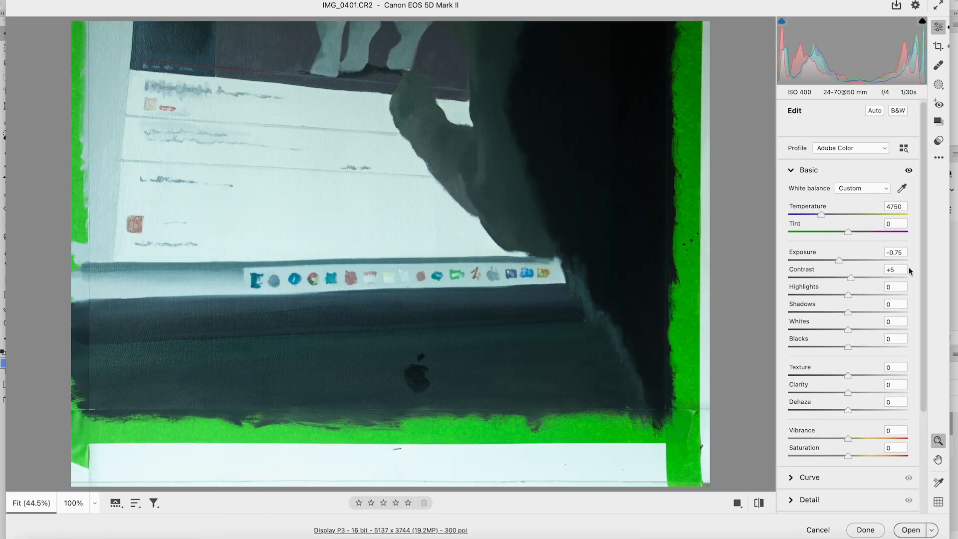
{"action": "left_click", "coordinate": [907, 257]}
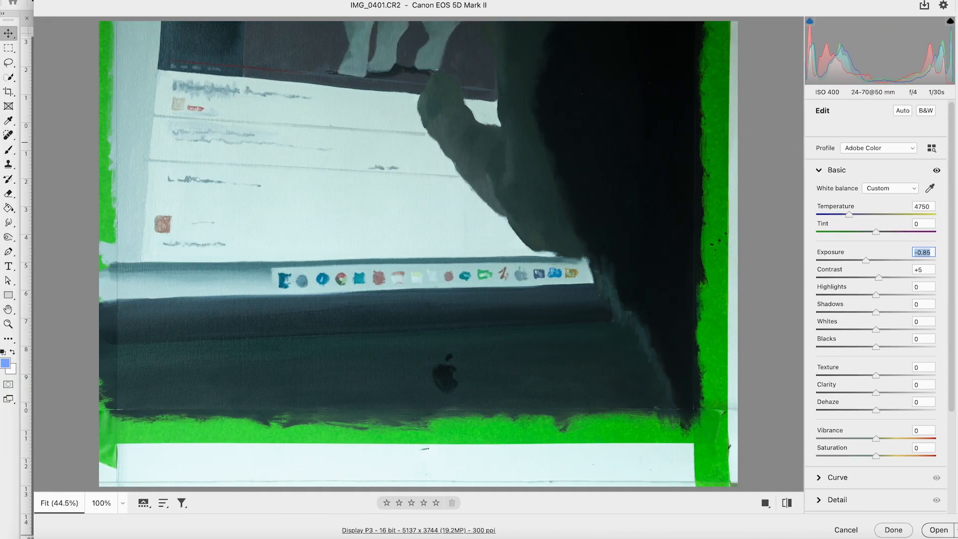
{"action": "key", "text": "Down"}
{"action": "key", "text": "Down"}
{"action": "left_click_drag", "start_coordinate": [409, 5], "coordinate": [389, 5]}
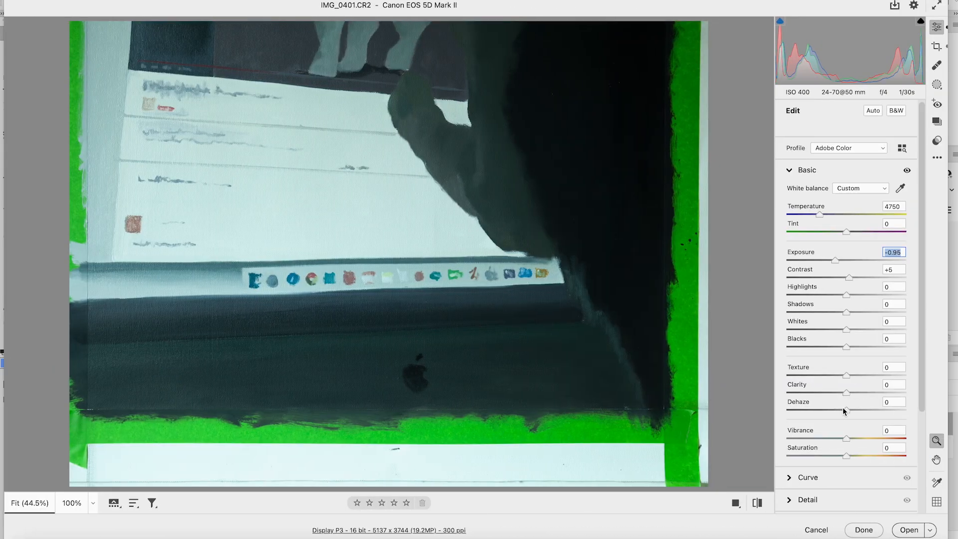
Crop the green tape off both sides and the bottom of IMG_0401.CR2, saving the raw edits without opening the image
{"action": "left_click", "coordinate": [936, 46]}
{"action": "left_click_drag", "start_coordinate": [646, 253], "coordinate": [629, 260]}
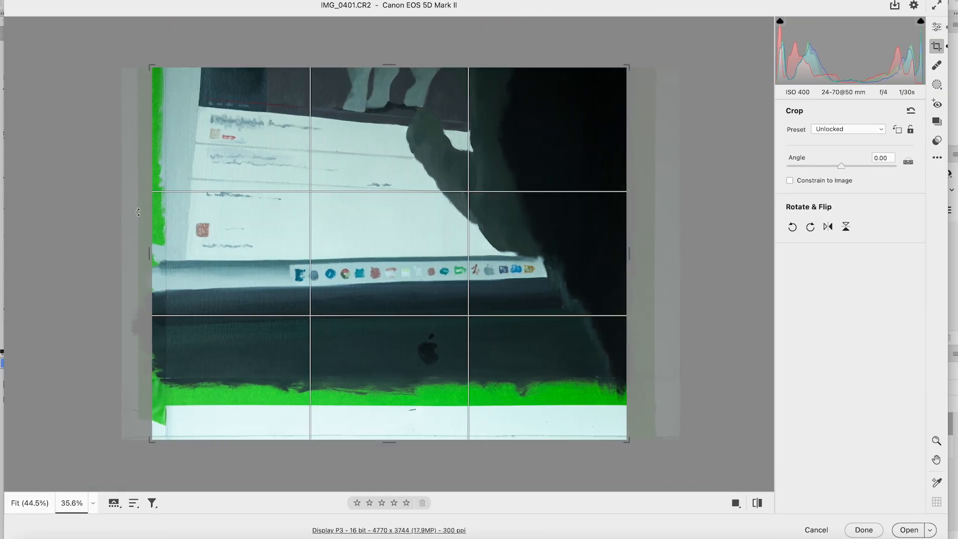
{"action": "left_click_drag", "start_coordinate": [151, 253], "coordinate": [198, 253]}
{"action": "left_click_drag", "start_coordinate": [389, 442], "coordinate": [392, 378]}
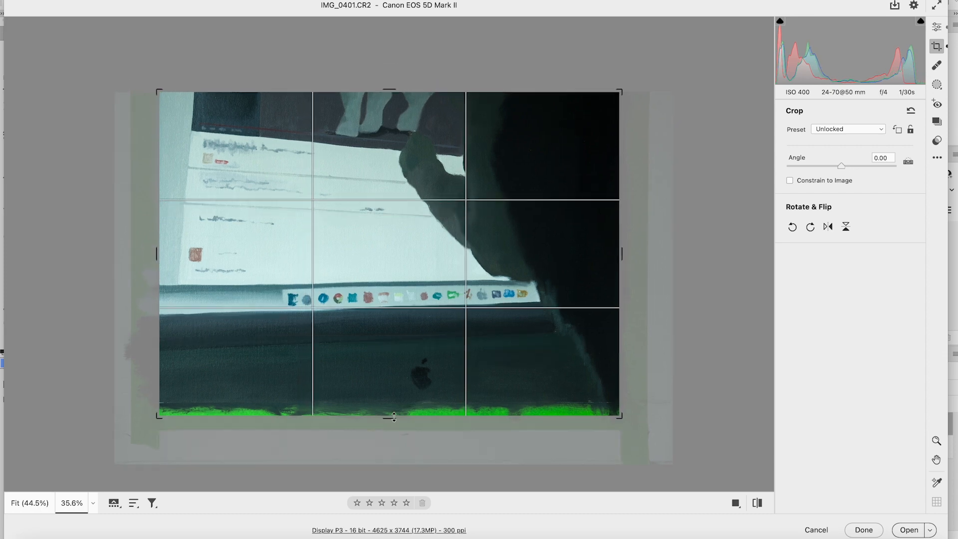
{"action": "key", "text": "Return"}
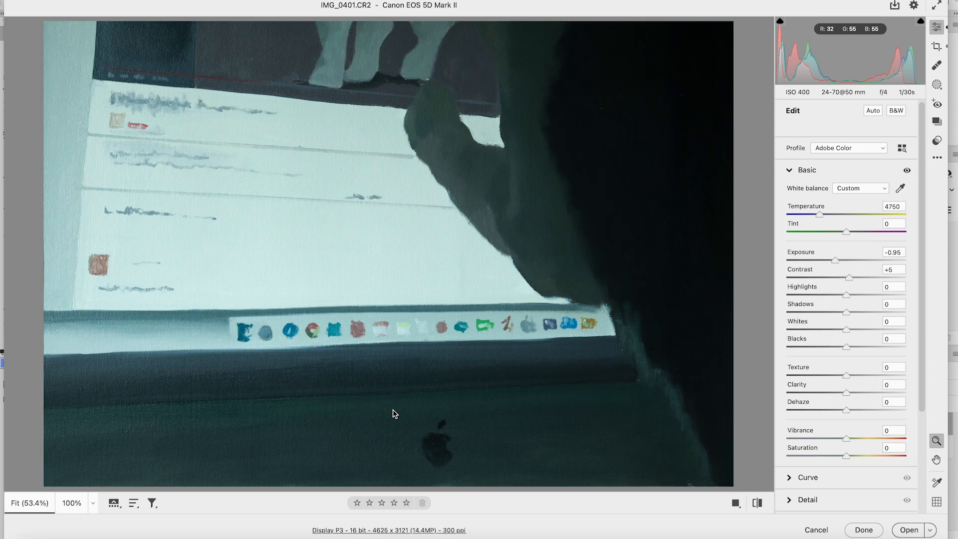
{"action": "left_click", "coordinate": [864, 530]}
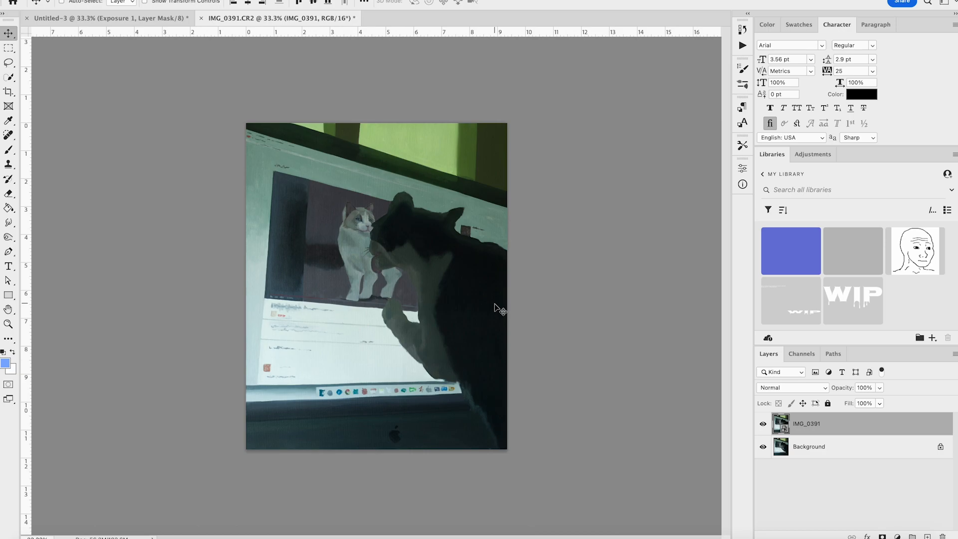